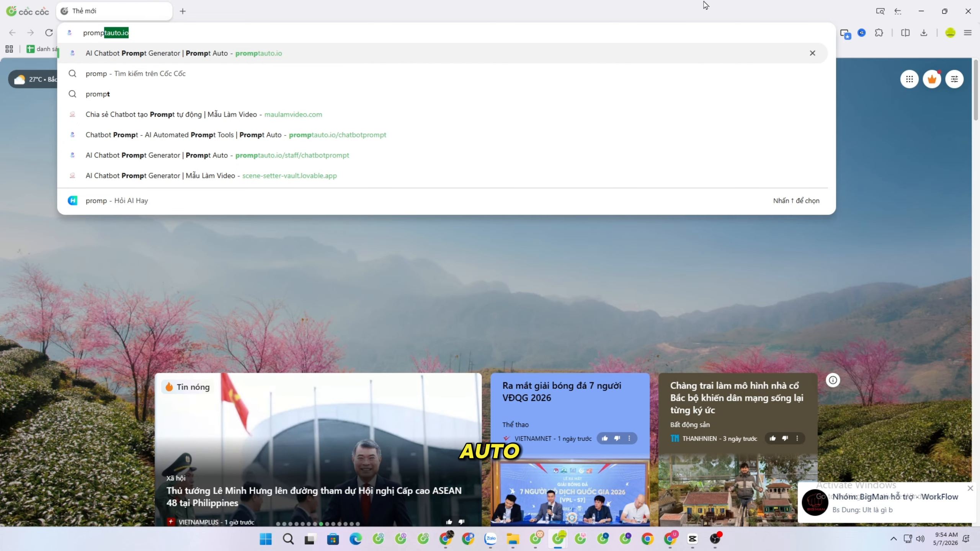
Open the promptauto.io website and browse the chatbots on its home page
key("Return")
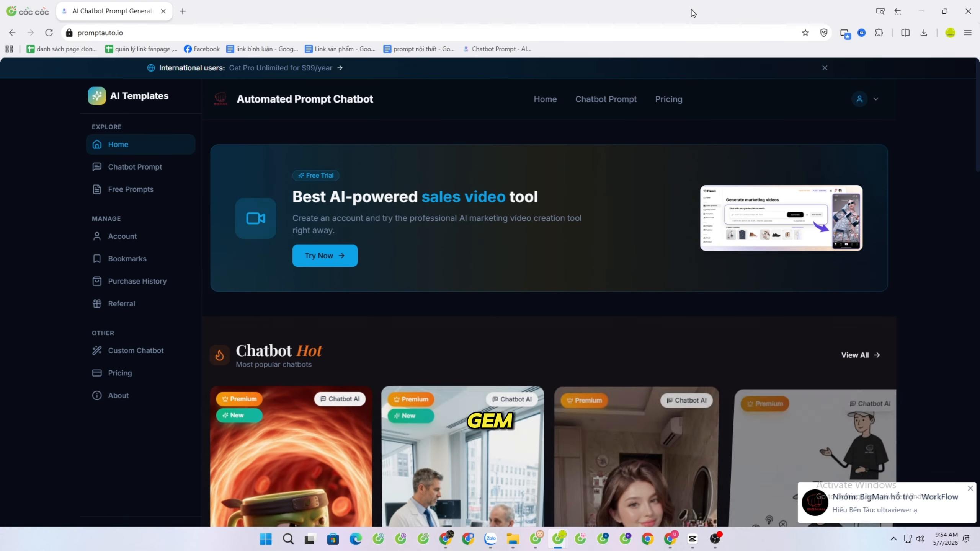
scroll(314, 373, "down", 7)
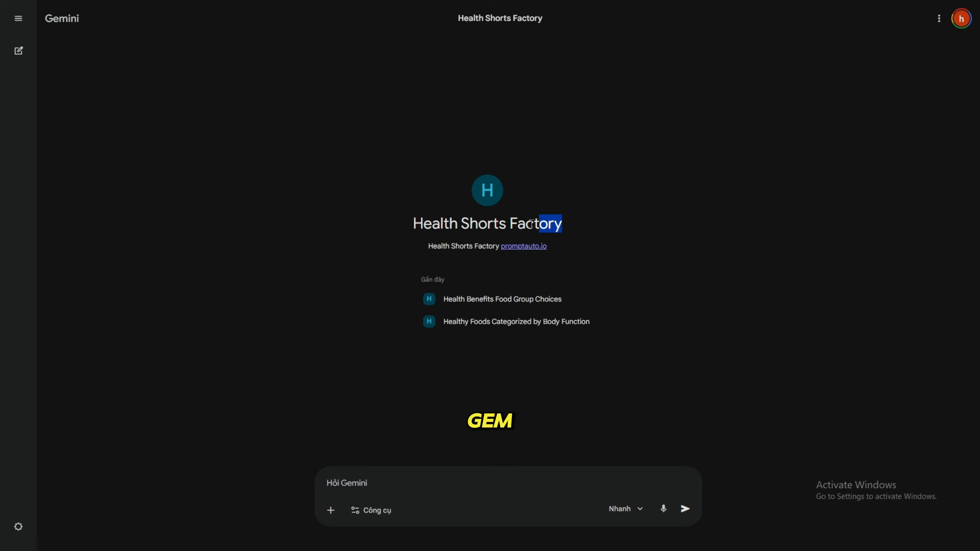
Begin a chat with the Health Shorts Factory gem in Gemini by sending the message "Start"
left_click_drag(531, 223, 394, 224)
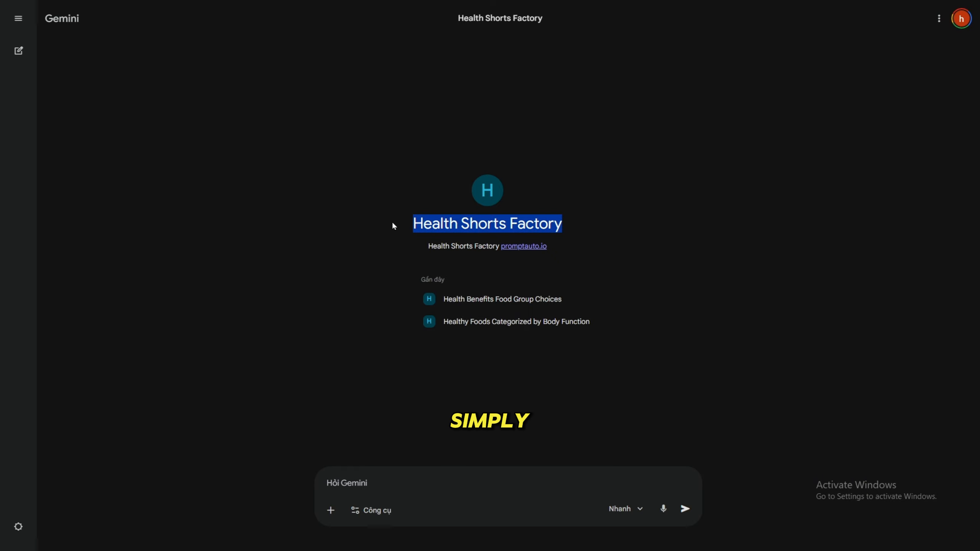
left_click(631, 257)
left_click(398, 480)
type("Start")
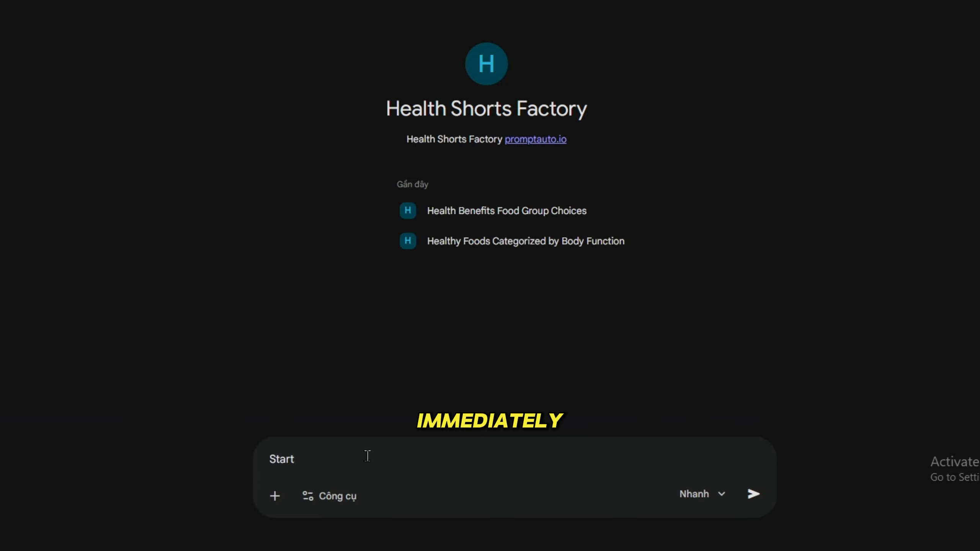
key("Return")
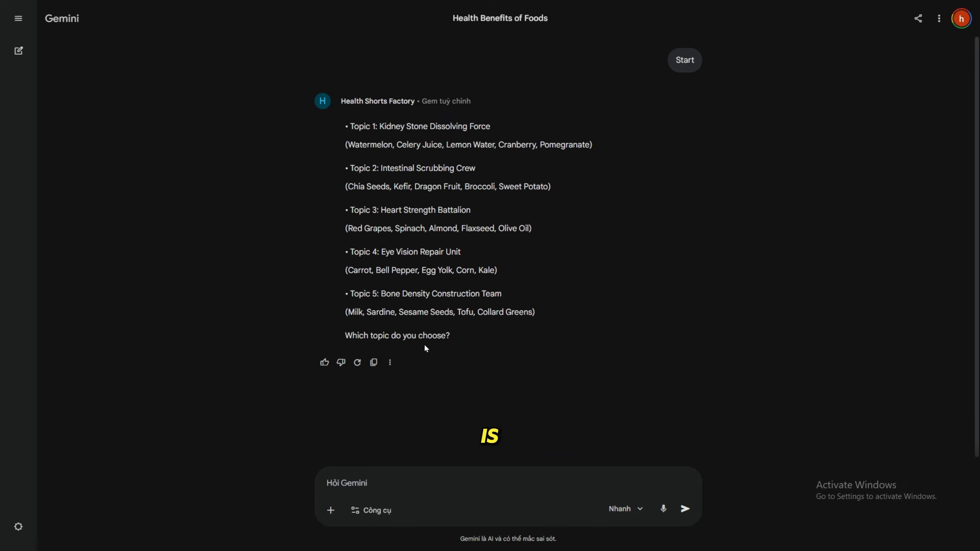
Copy Topic 1, Kidney Stone Dissolving Force, with its food list from the reply and send it as the chosen topic
left_click_drag(456, 338, 354, 347)
left_click(520, 361)
left_click_drag(346, 125, 616, 151)
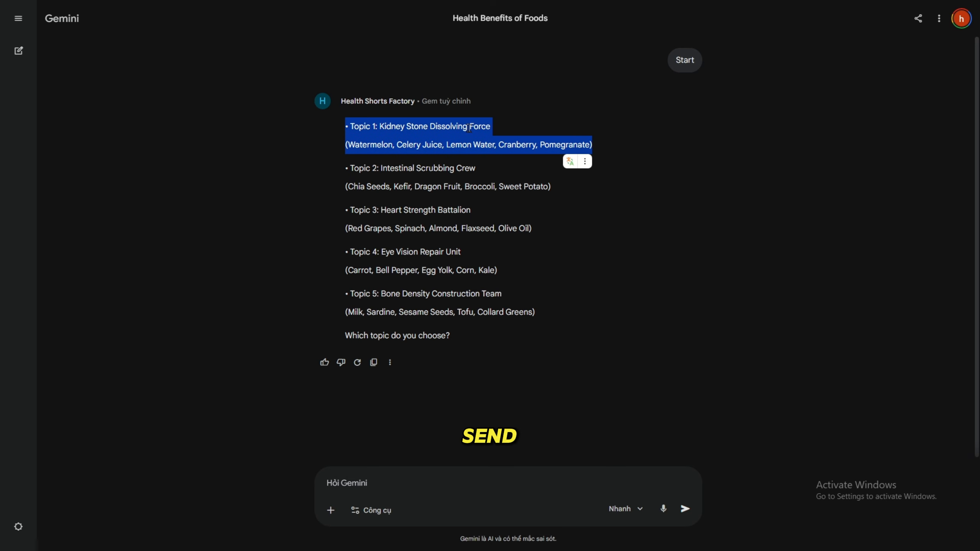
right_click(469, 128)
left_click(482, 140)
left_click(434, 481)
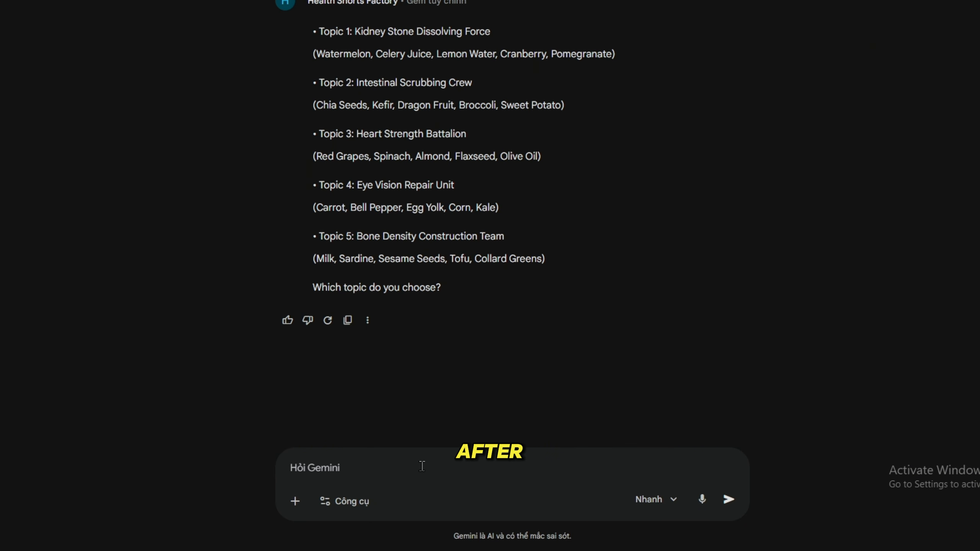
key("ctrl+v")
key("Return")
Send "continue" to request the topic's prompts and review the image, video and voice prompts for each food
type("conti")
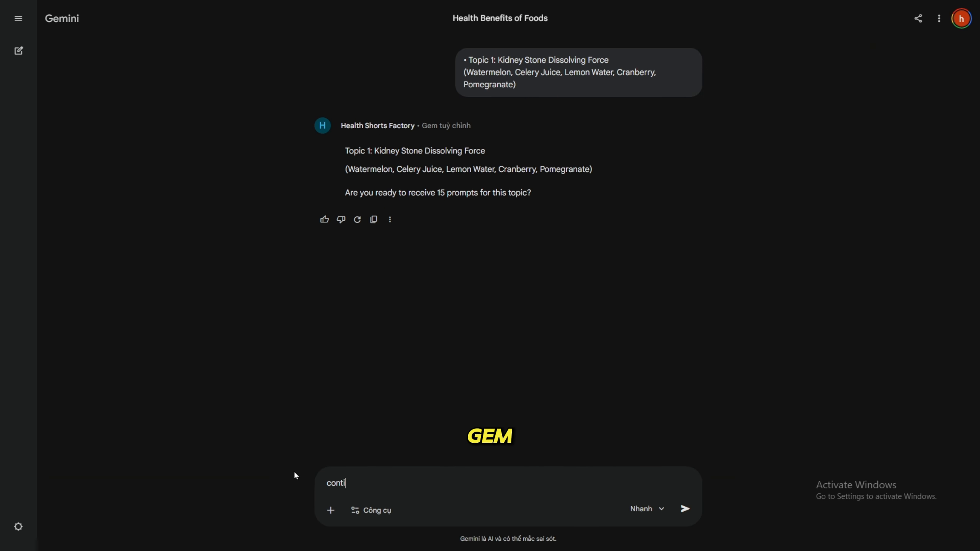
type("nue")
key("Return")
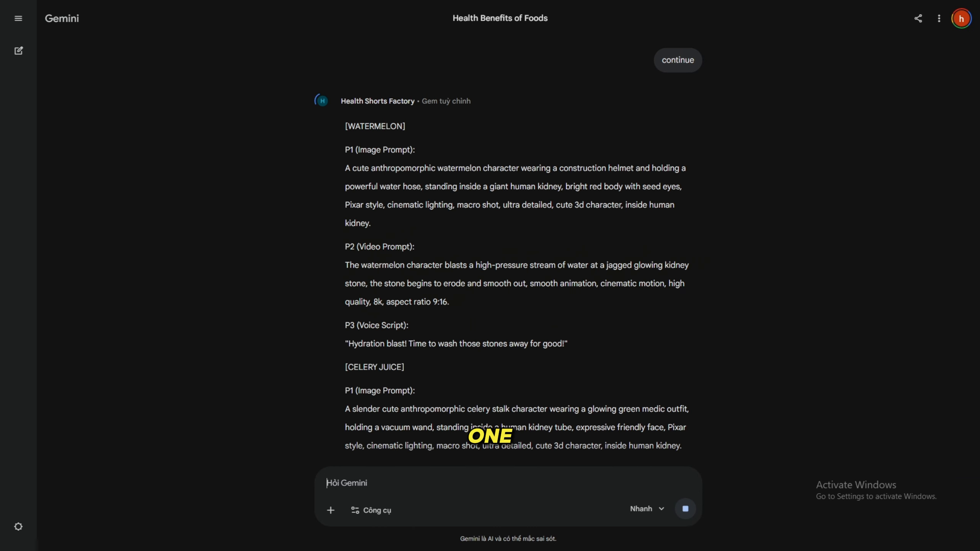
scroll(349, 180, "down", 3)
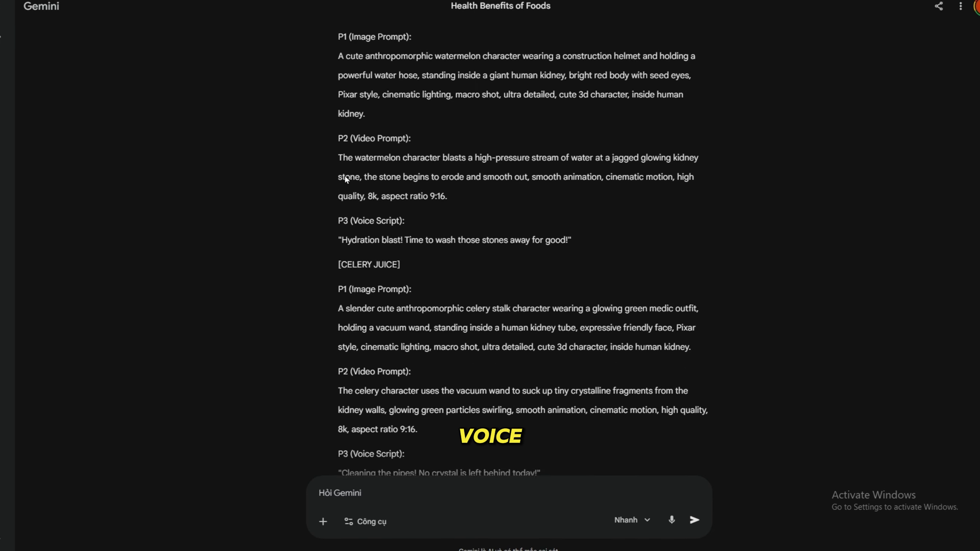
scroll(345, 177, "down", 2)
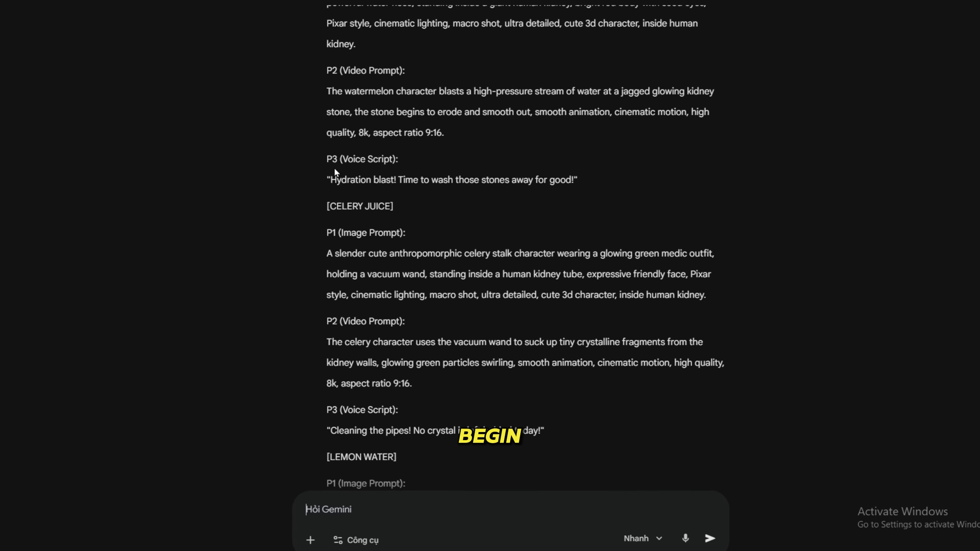
scroll(334, 168, "down", 5)
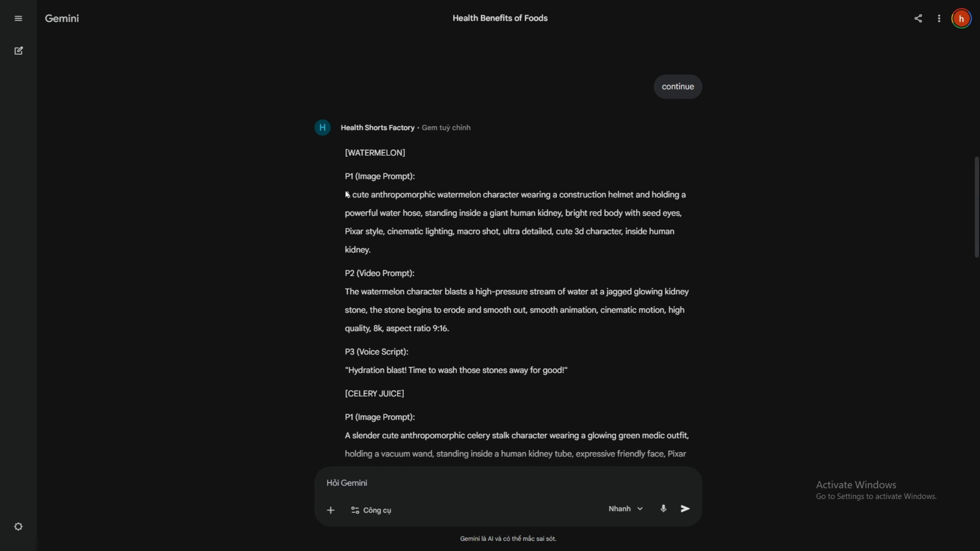
Copy the watermelon P1 image prompt into Flow, switch the output type from video to image, and generate it
left_click_drag(346, 194, 400, 252)
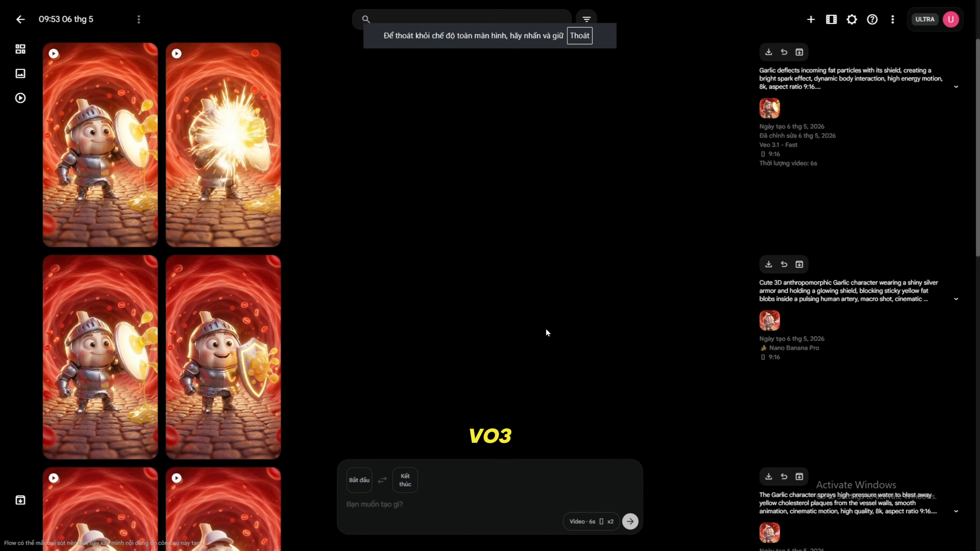
key("ctrl+v")
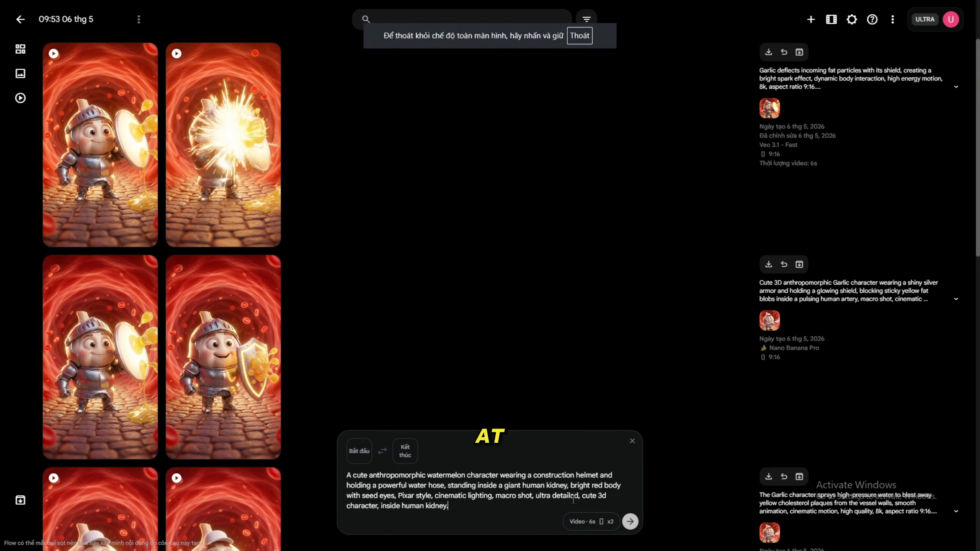
left_click(591, 521)
left_click(521, 381)
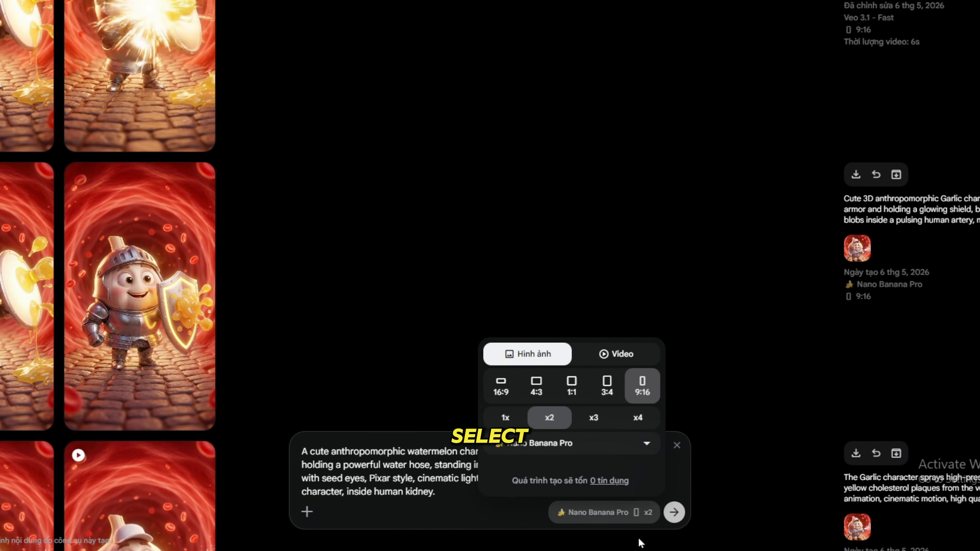
left_click(666, 507)
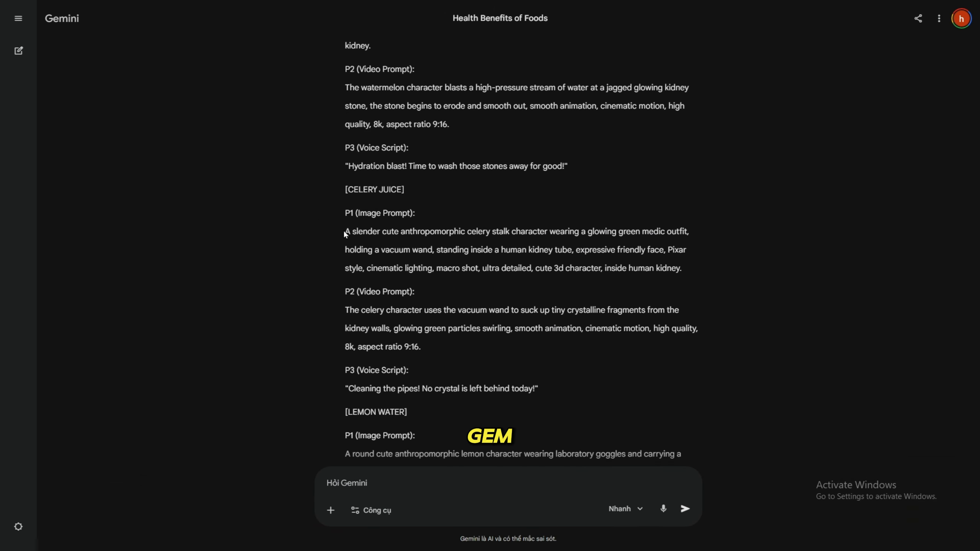
Copy the celery juice P1 image prompt from Gemini into Flow and generate the celery character images
left_click_drag(344, 231, 689, 272)
right_click(474, 252)
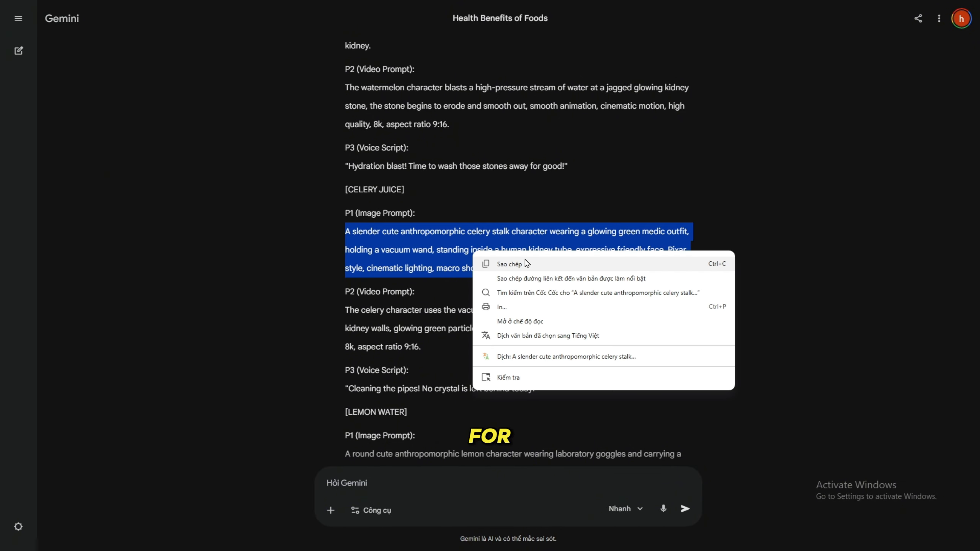
left_click(527, 264)
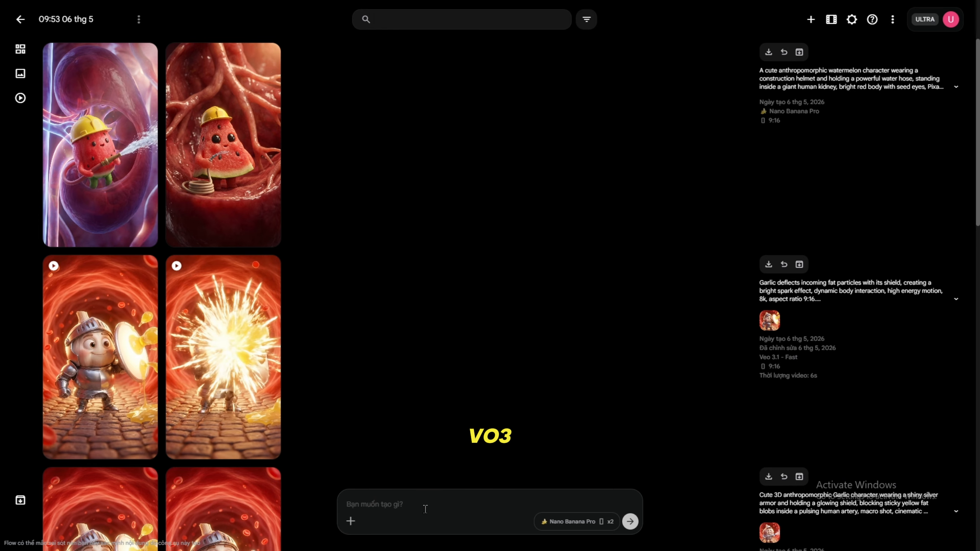
key("ctrl+v")
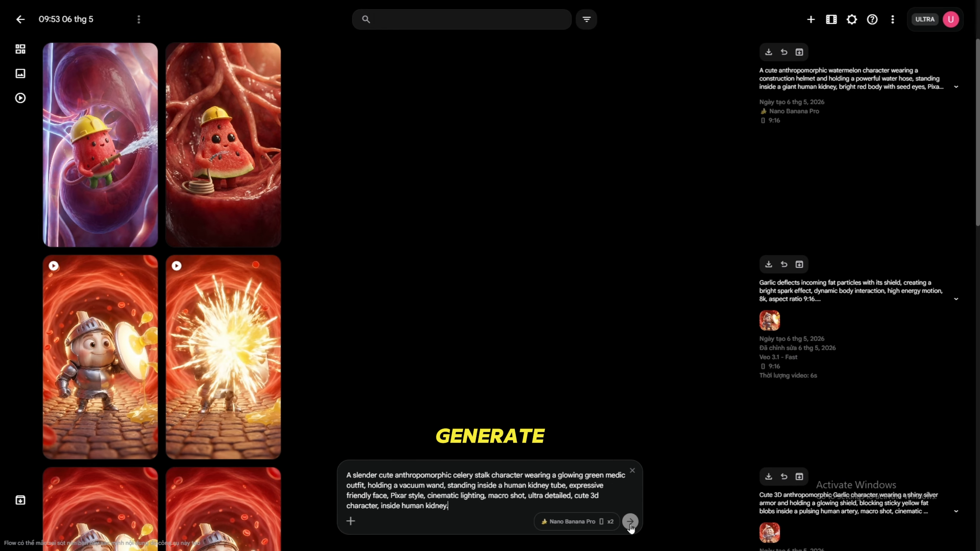
left_click(630, 525)
Return to Gemini, copy the lemon water P1 image prompt into Flow and generate the lemon character images
key("alt+Tab")
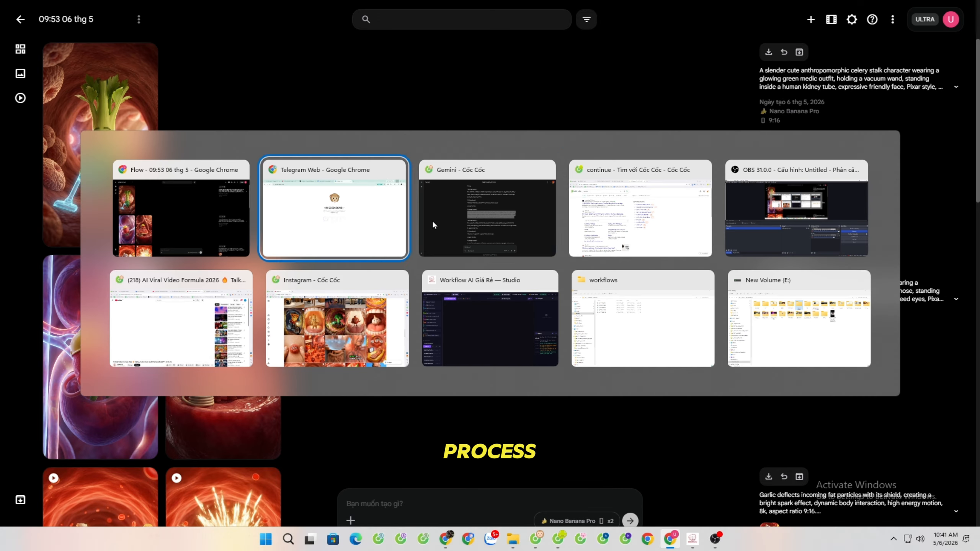
left_click(432, 220)
scroll(448, 214, "down", 4)
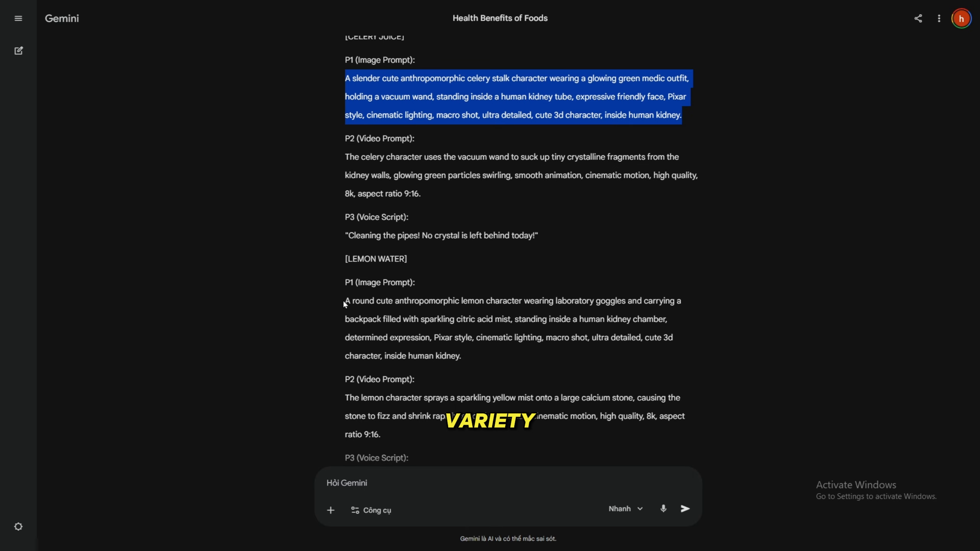
left_click_drag(343, 300, 461, 356)
right_click(416, 318)
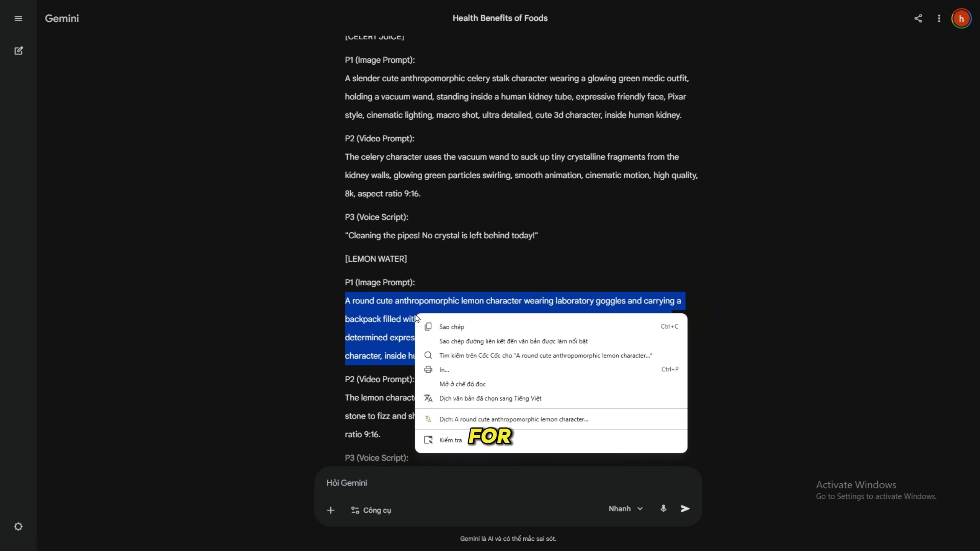
left_click(454, 324)
key("alt+Tab")
left_click(496, 503)
key("ctrl+v")
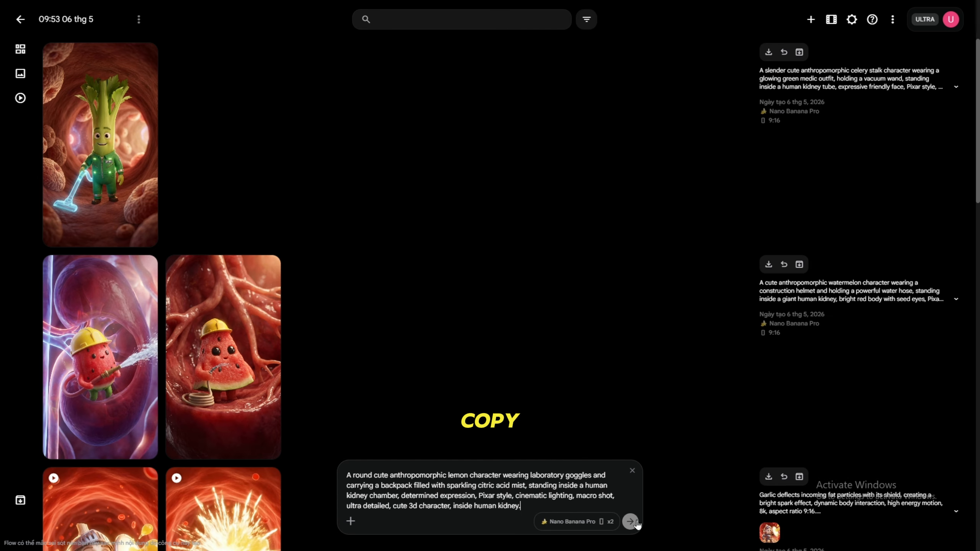
key("Return")
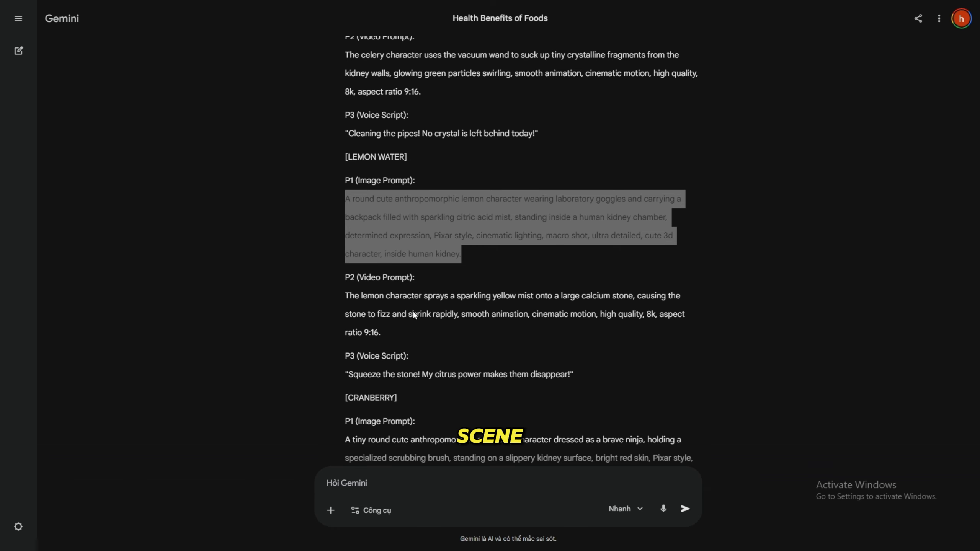
Copy the cranberry P1 image prompt from Gemini into Flow and generate the ninja cranberry images
scroll(397, 309, "down", 4)
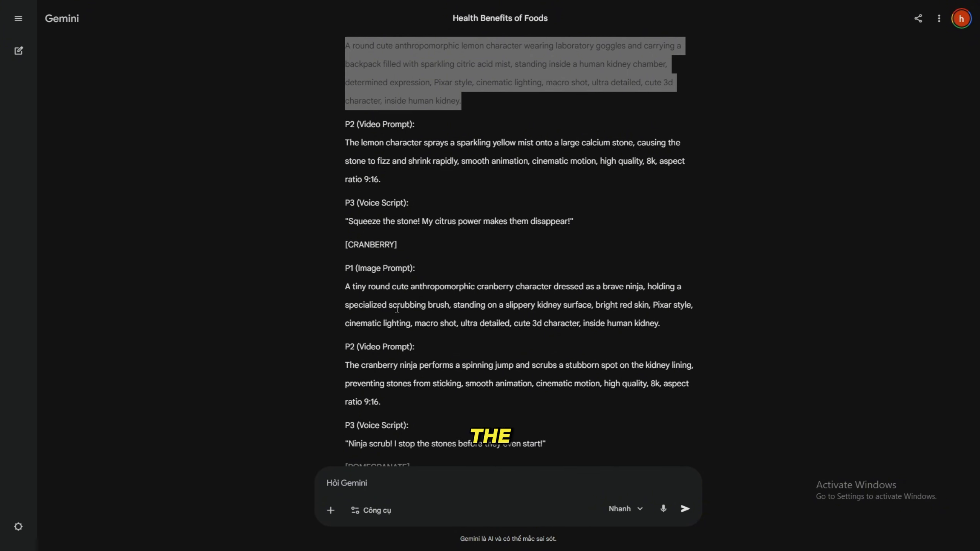
triple_click(384, 301)
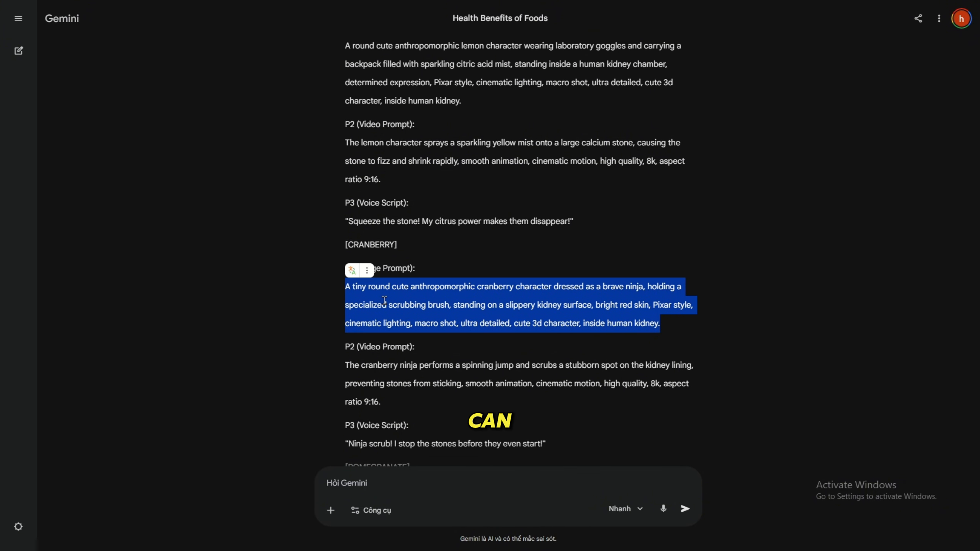
key("alt+Tab")
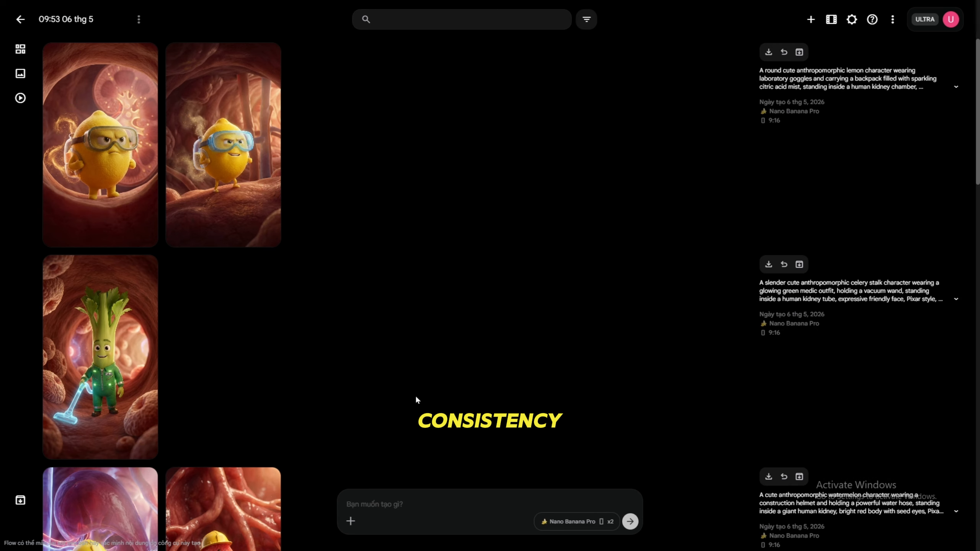
key("ctrl+v")
left_click(630, 521)
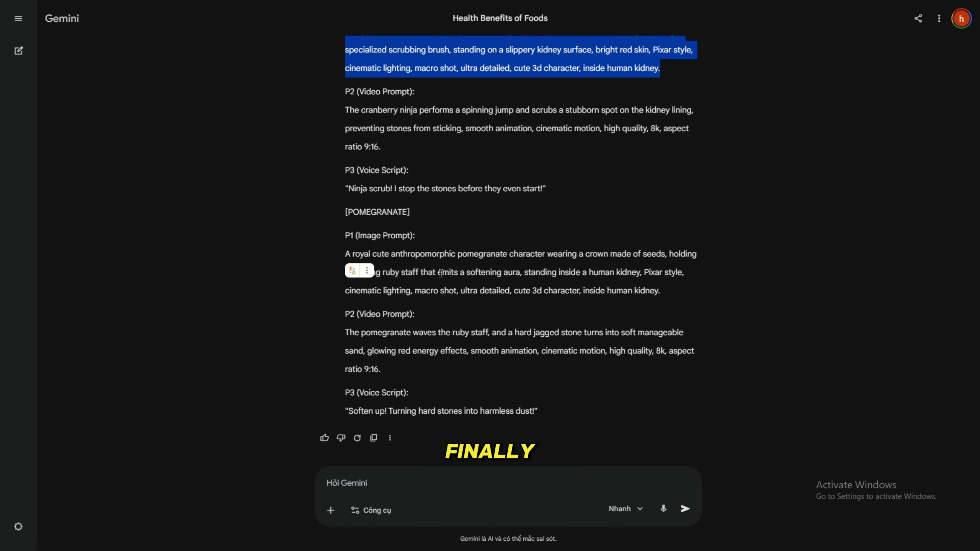
Copy the pomegranate P1 image prompt from Gemini into Flow and generate the royal pomegranate images
triple_click(441, 273)
key("alt+Tab")
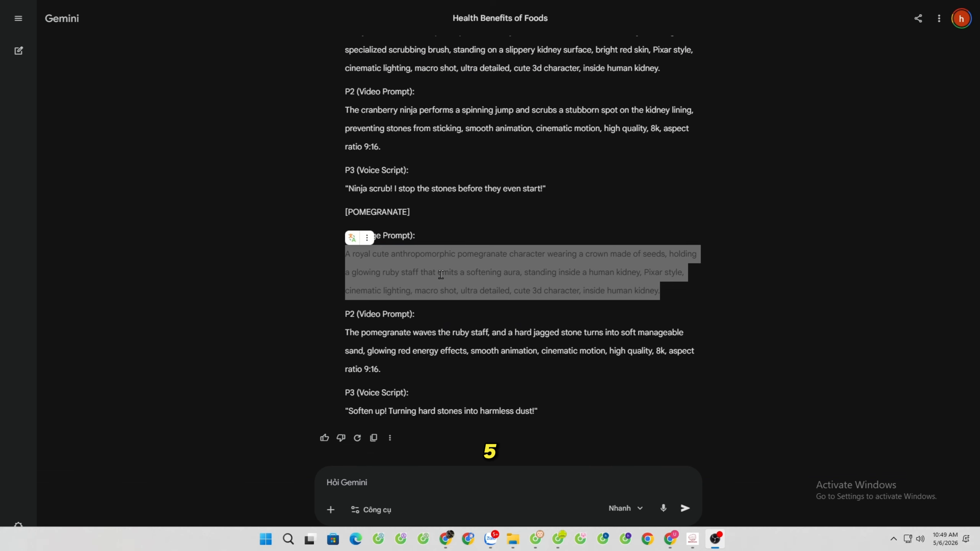
key("ctrl+v")
left_click(629, 524)
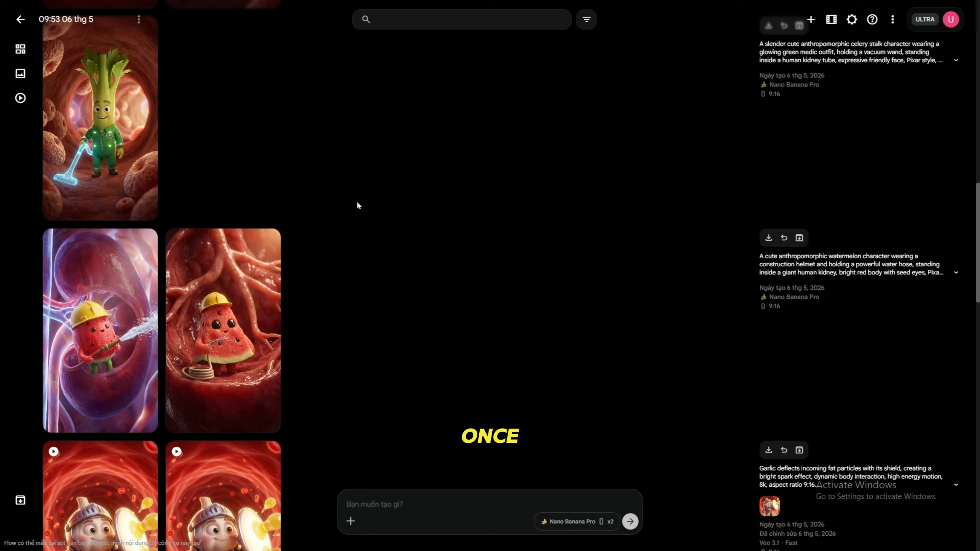
Copy the watermelon P2 video prompt together with its P3 voice script from Gemini into Flow's prompt box
scroll(356, 205, "up", 15)
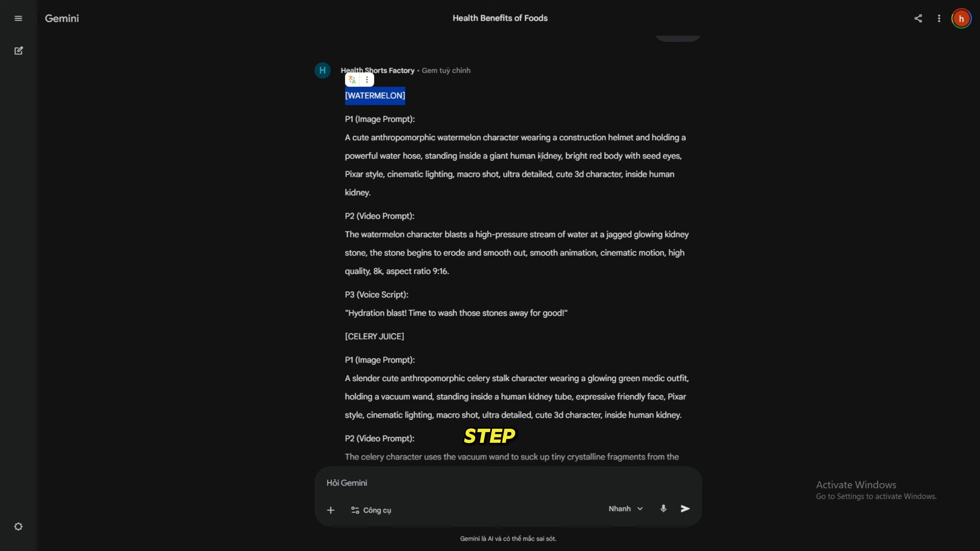
left_click(489, 119)
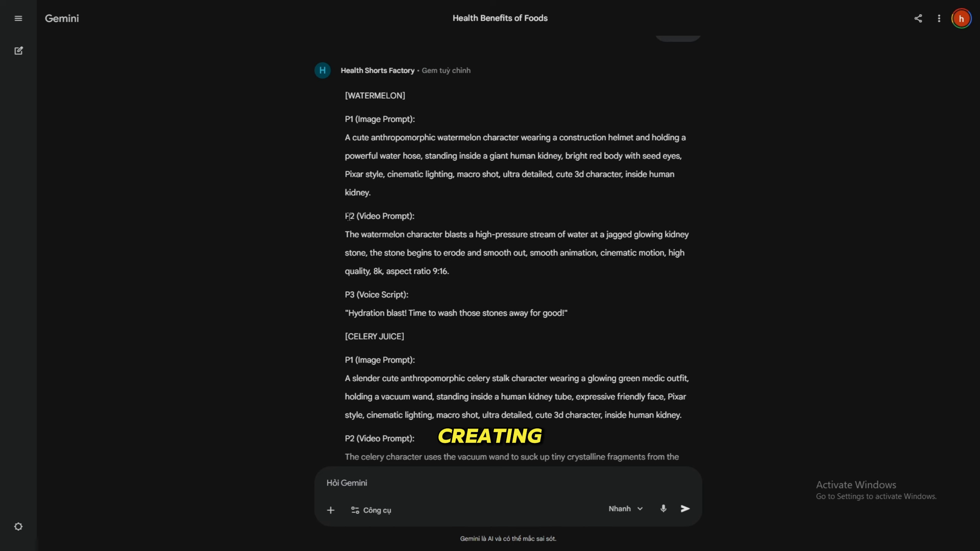
left_click_drag(345, 232, 575, 315)
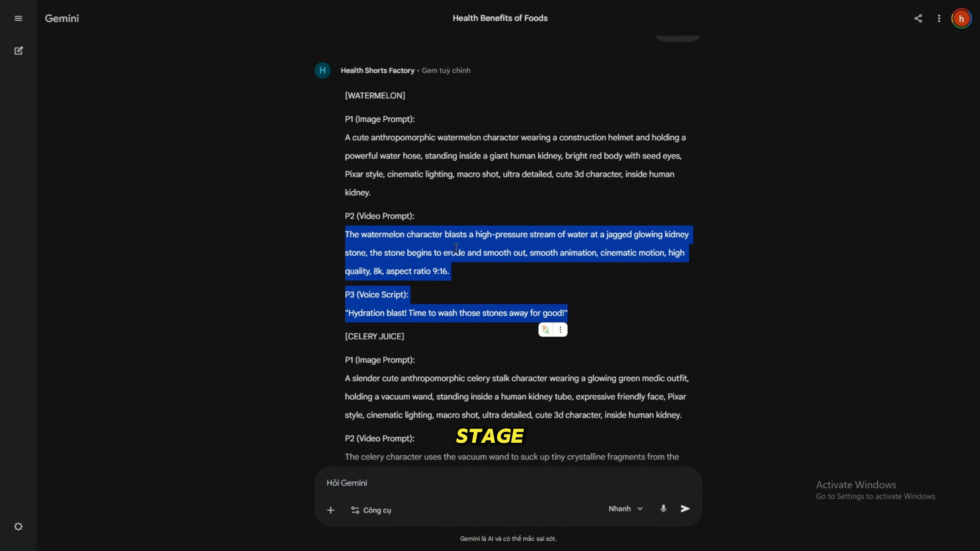
left_click(347, 232)
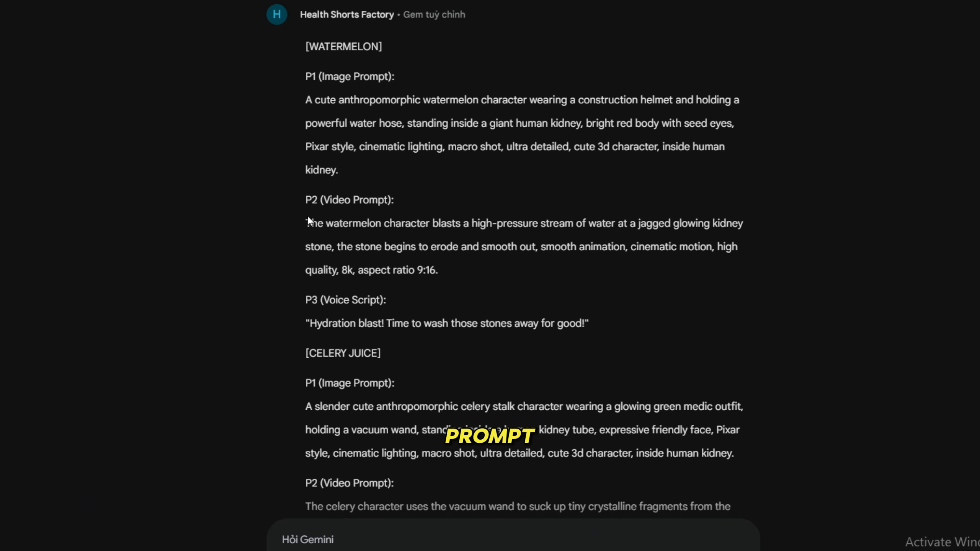
left_click_drag(306, 209, 588, 308)
right_click(446, 226)
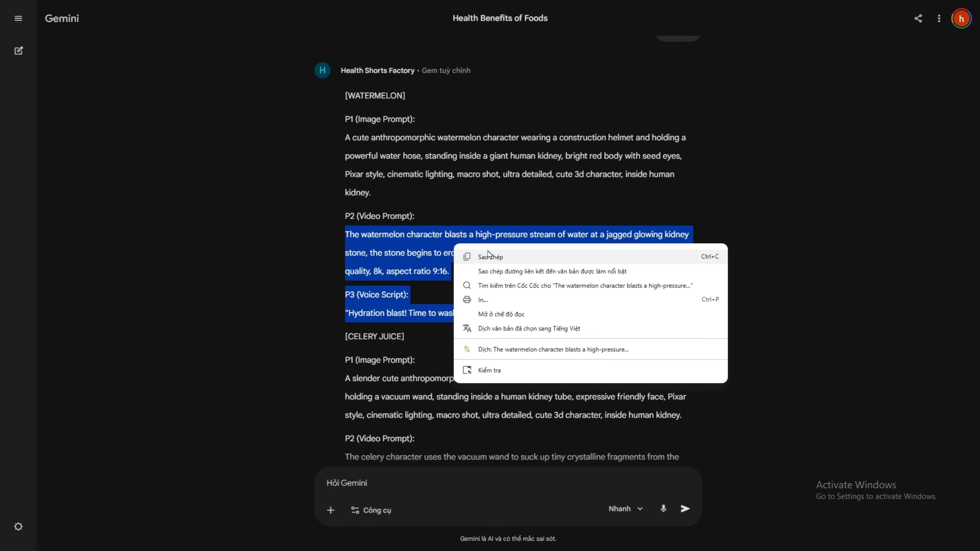
left_click(501, 235)
key("ctrl+Tab")
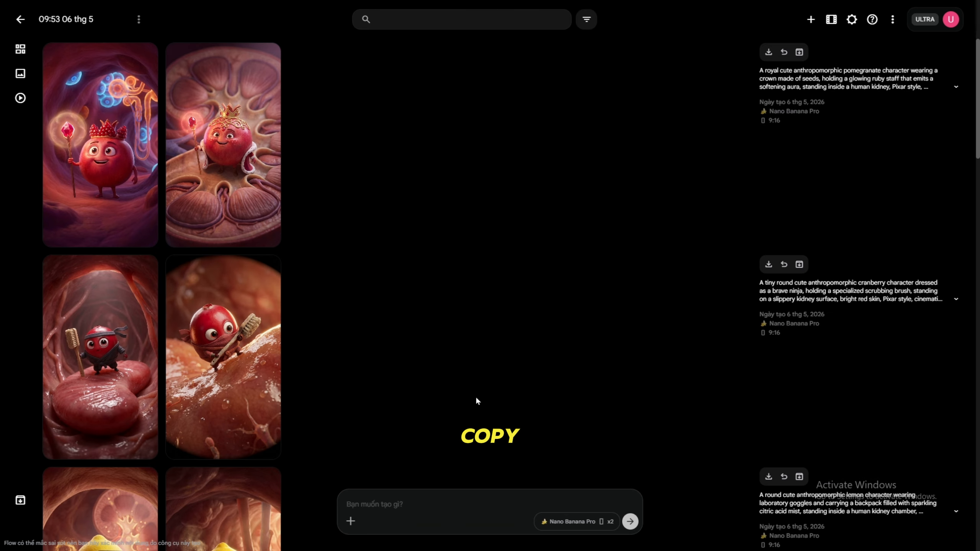
left_click(452, 503)
key("ctrl+v")
scroll(292, 259, "down", 12)
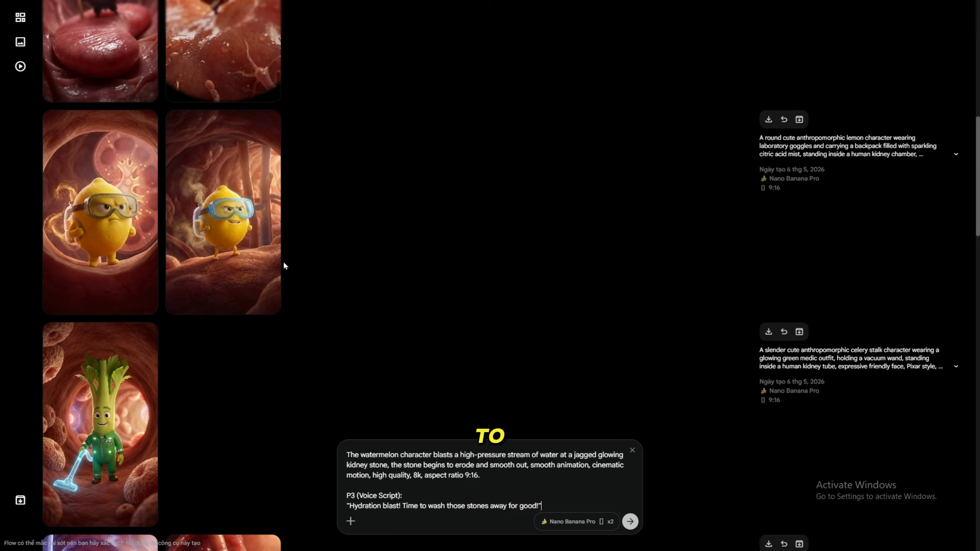